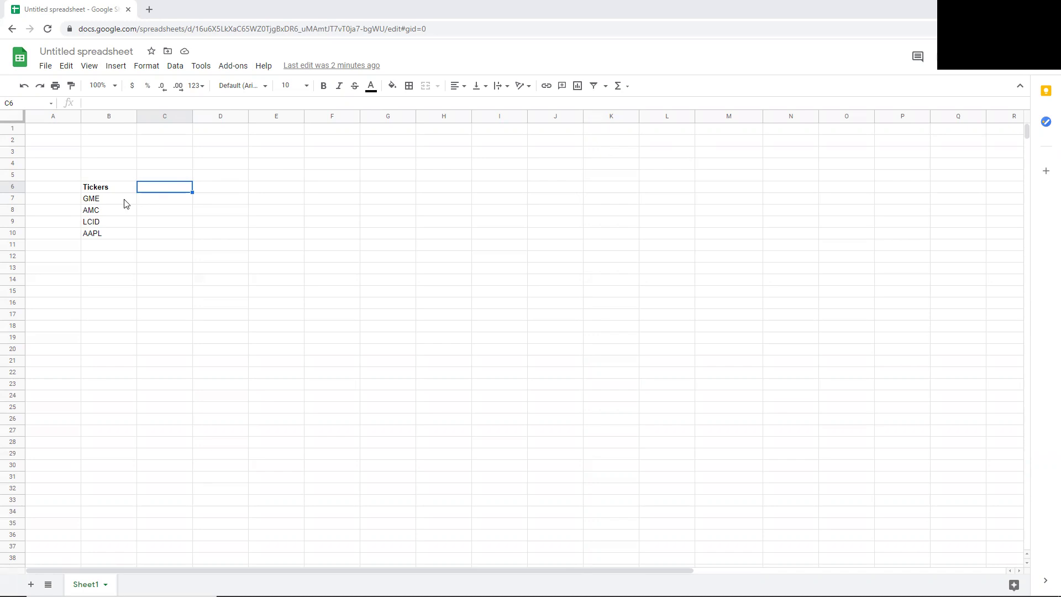
- Enter a GOOGLEFINANCE formula in C7 that returns the "Price" attribute for the ticker in B7
{"action": "left_click_drag", "start_coordinate": [124, 203], "coordinate": [131, 238]}
{"action": "left_click", "coordinate": [165, 200]}
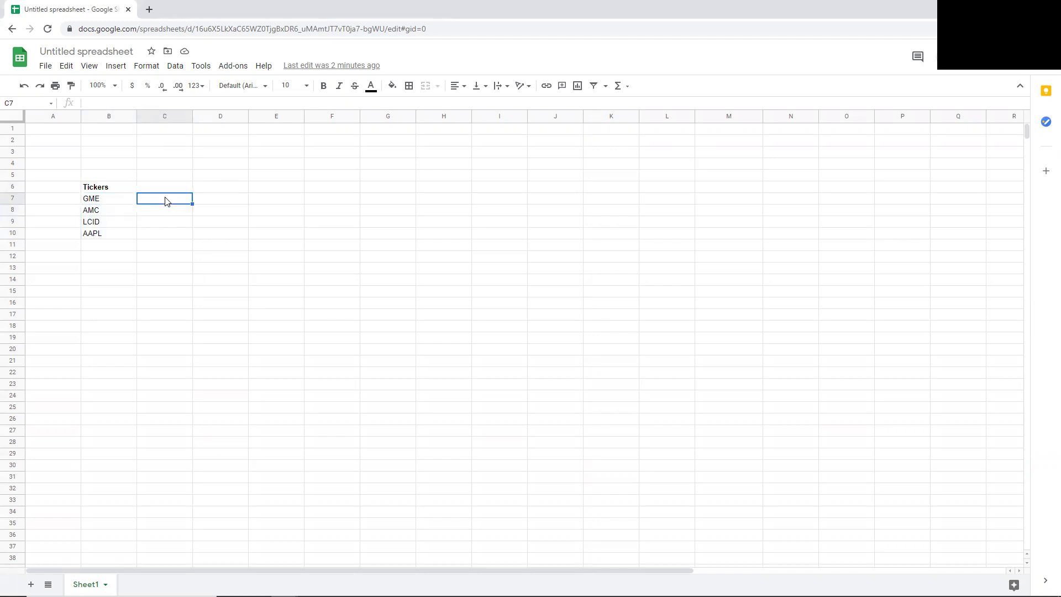
{"action": "type", "text": "="}
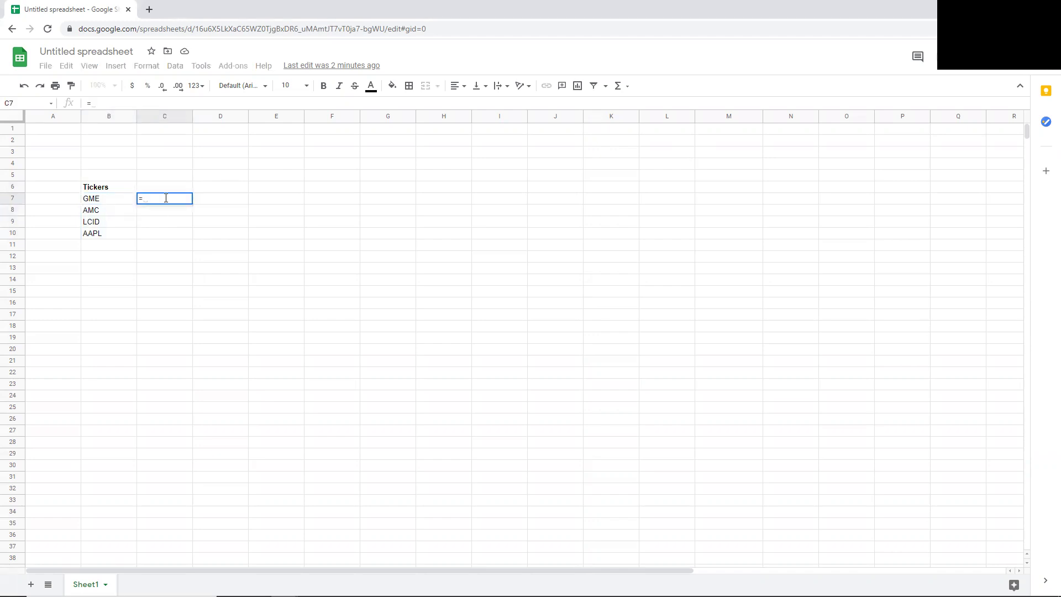
{"action": "type", "text": "googlefiance"}
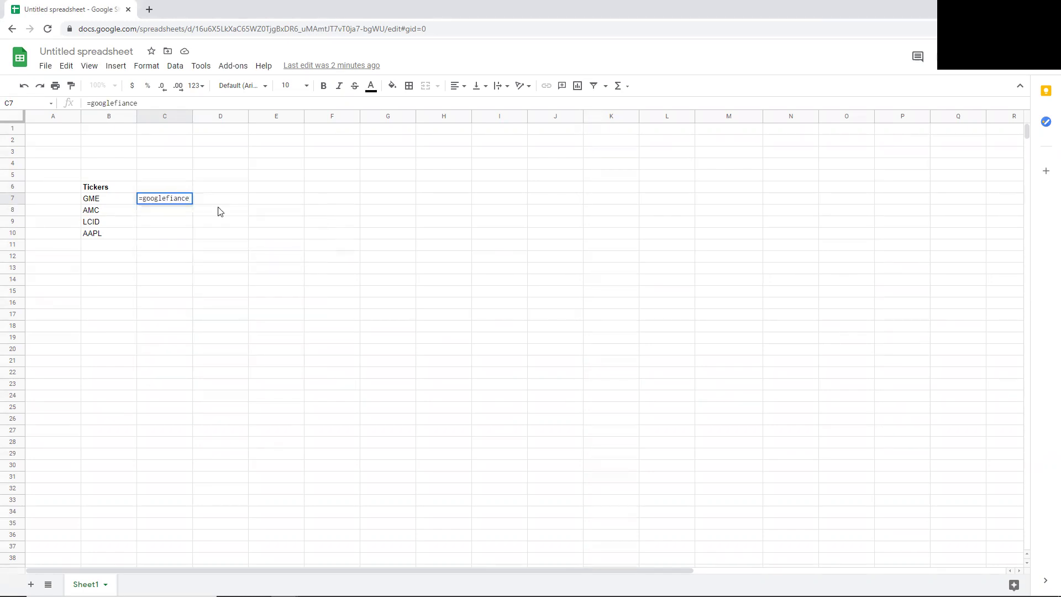
{"action": "key", "text": "BackSpace"}
{"action": "key", "text": "BackSpace"}
{"action": "key", "text": "BackSpace"}
{"action": "key", "text": "BackSpace"}
{"action": "type", "text": "nance("}
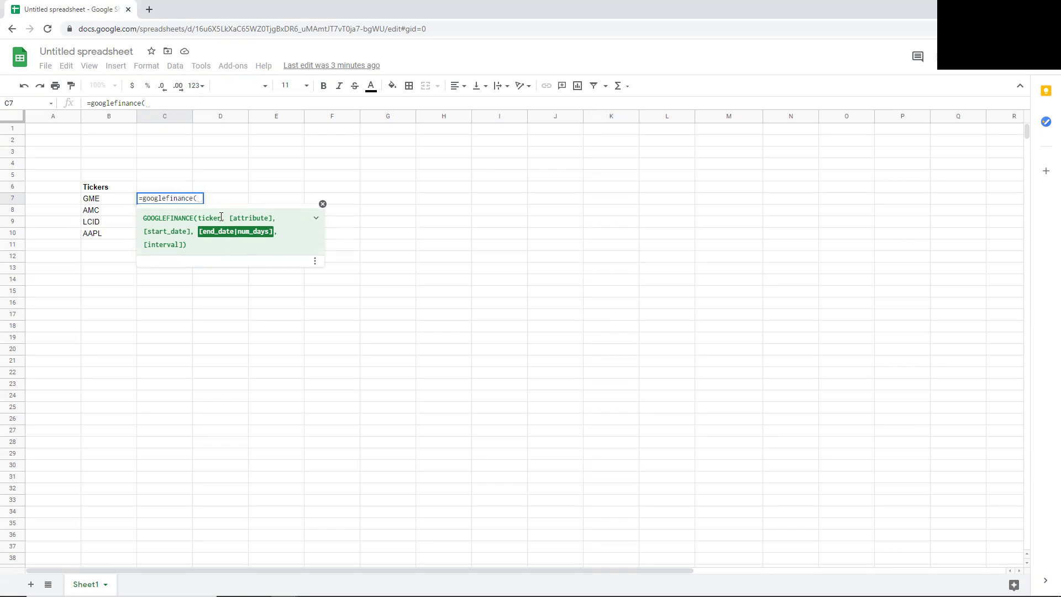
{"action": "left_click", "coordinate": [125, 204]}
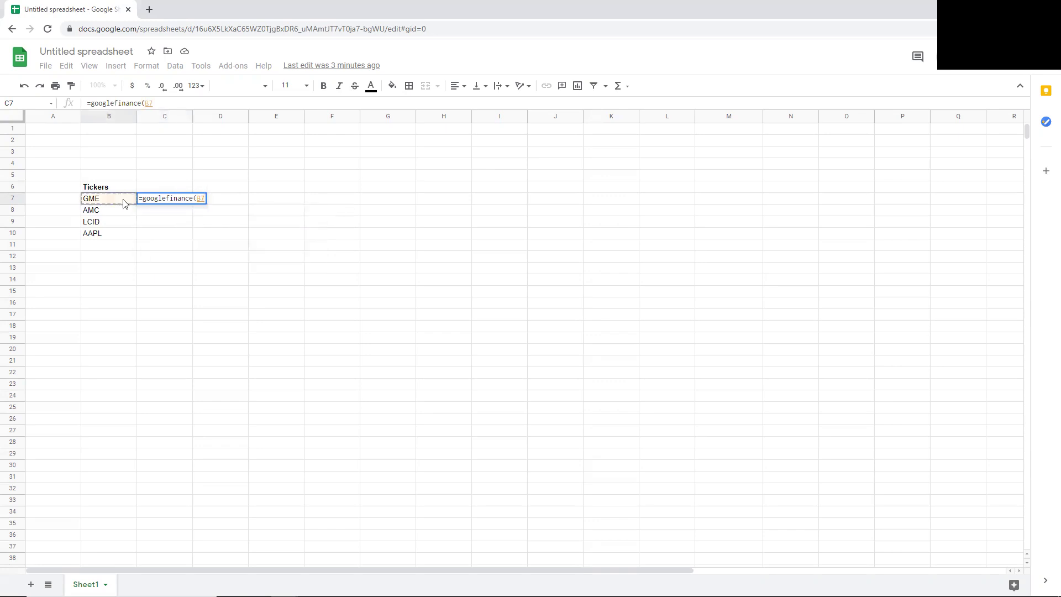
{"action": "type", "text": ","}
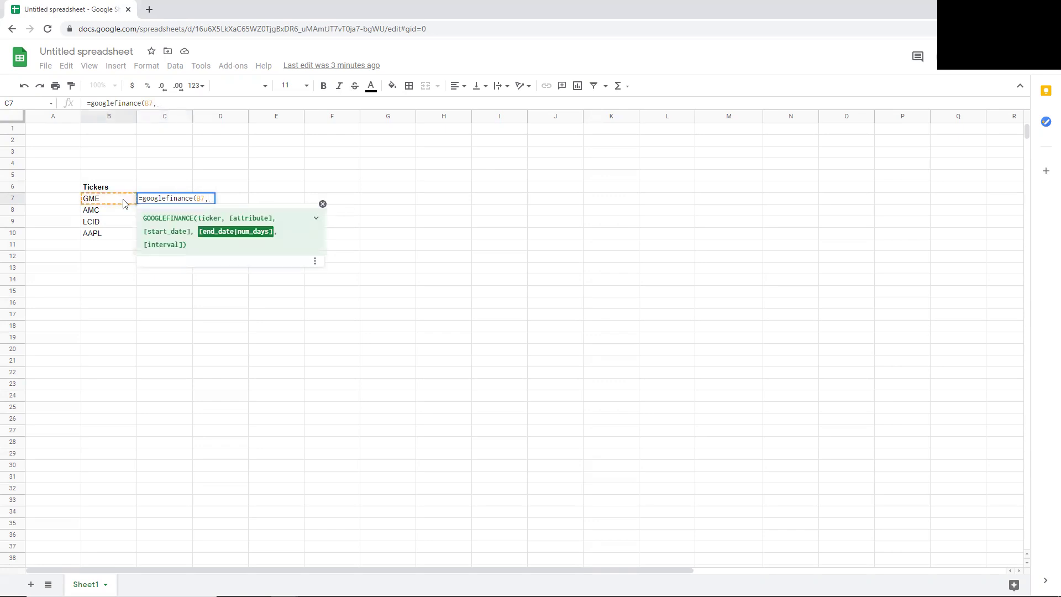
{"action": "type", "text": "\""}
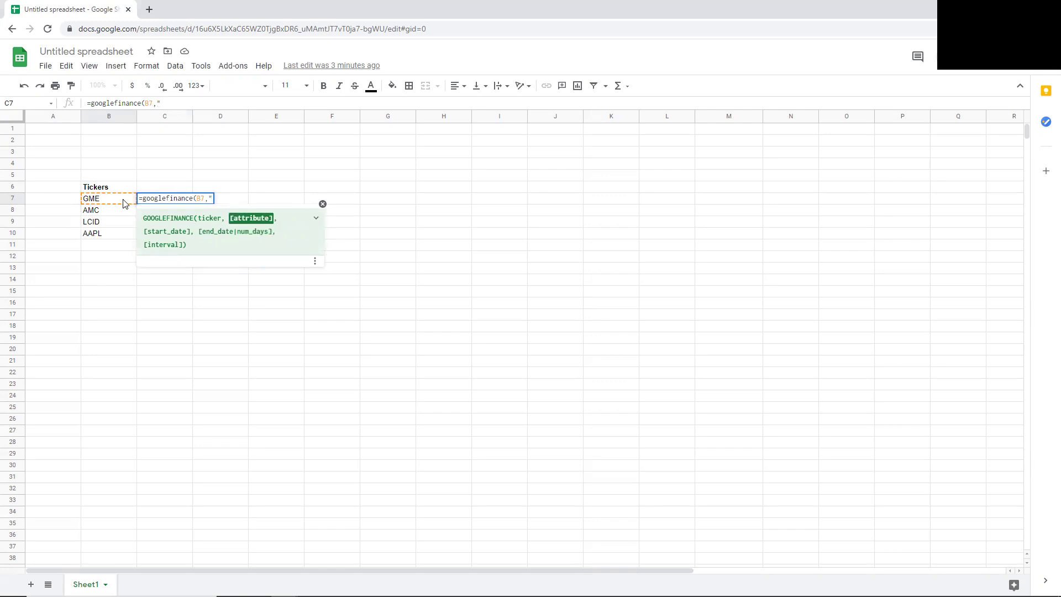
{"action": "type", "text": "Price\")"}
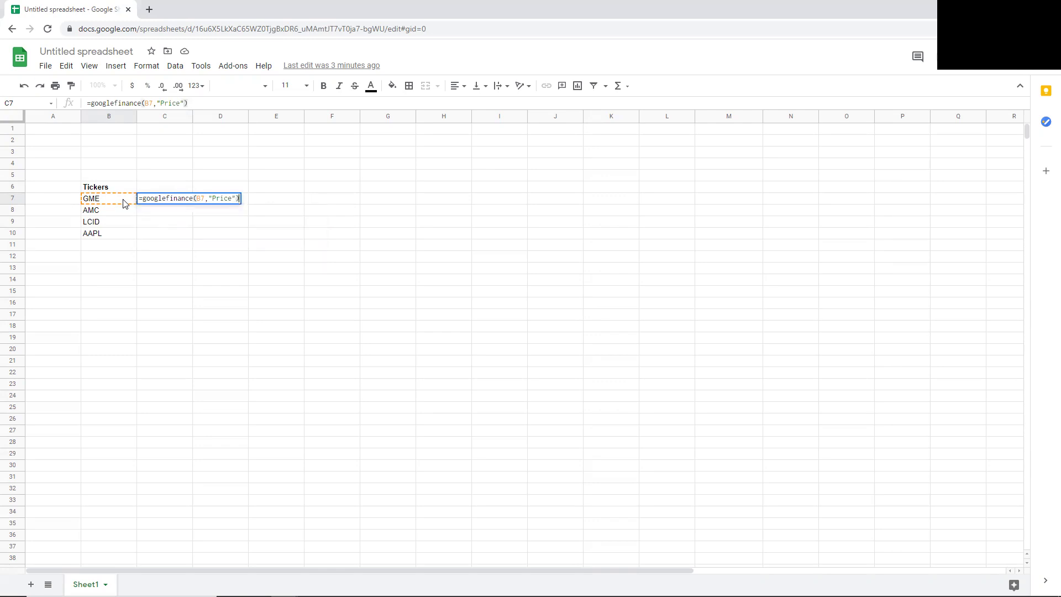
{"action": "key", "text": "Return"}
{"action": "key", "text": "Up"}
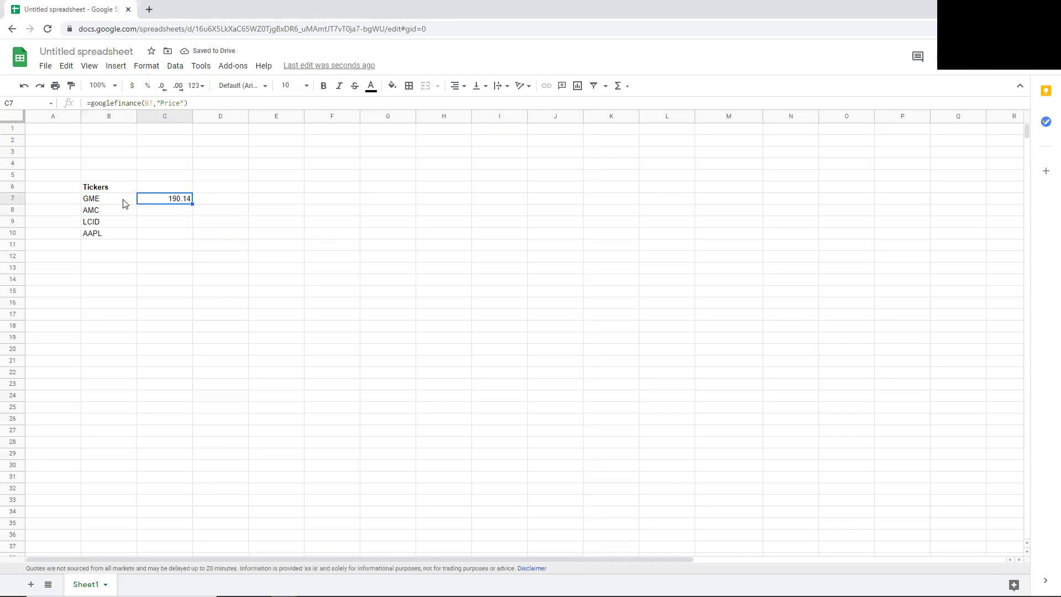
- Enter a GOOGLEFINANCE formula in D7 for B7 with attribute "price", start date "1/1/2021", end date "1/31/2021" and interval "daily"
{"action": "key", "text": "Right"}
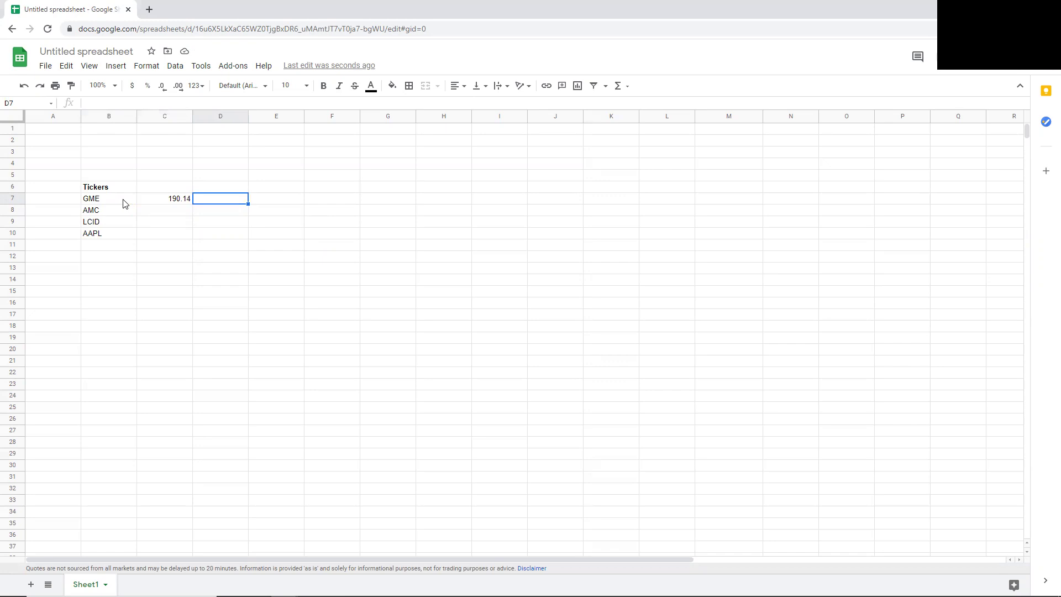
{"action": "type", "text": "="}
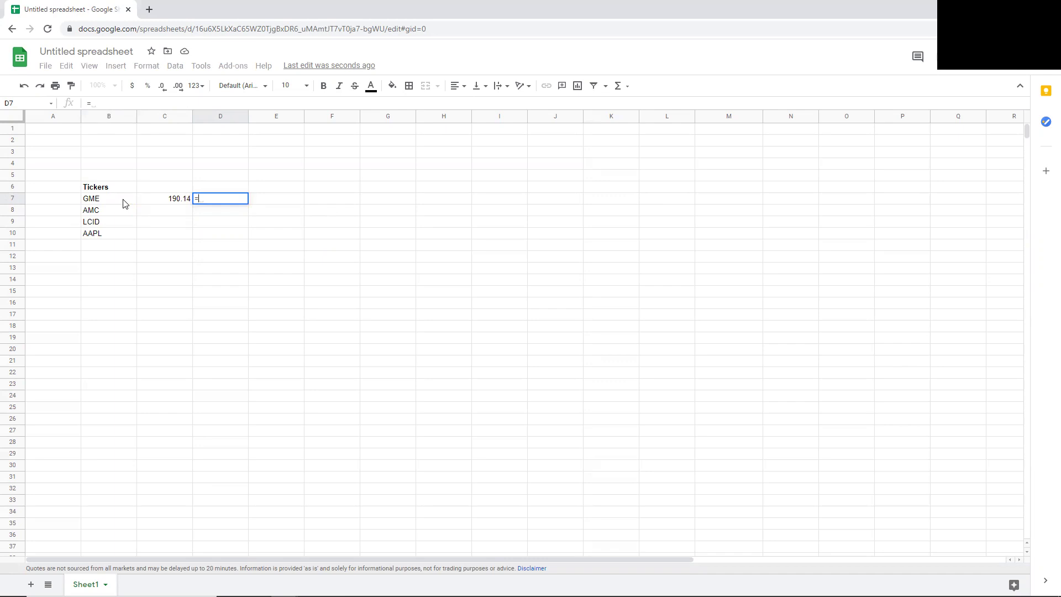
{"action": "type", "text": "googlefinance("}
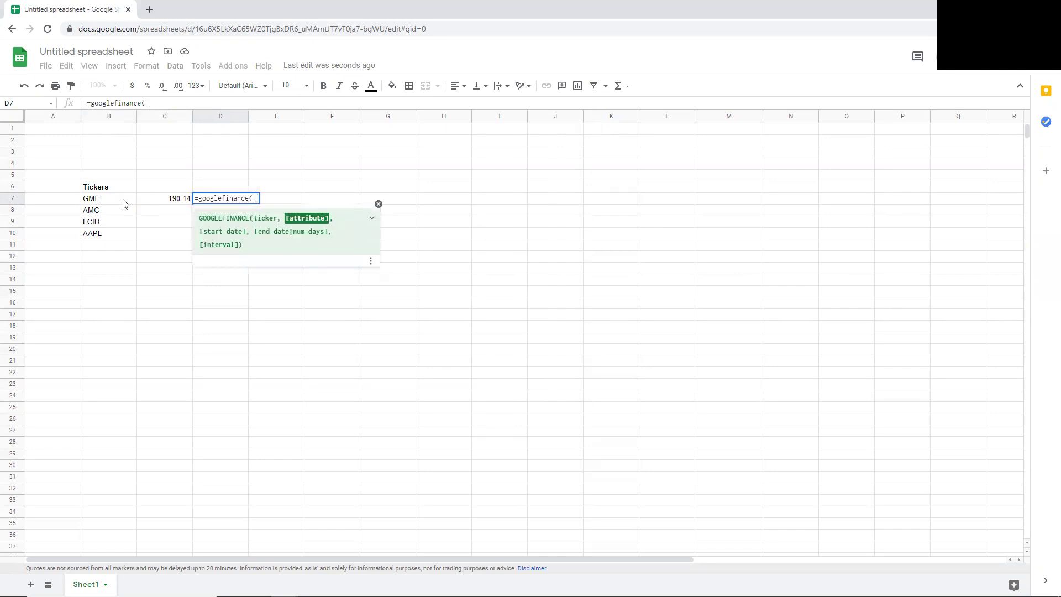
{"action": "left_click", "coordinate": [124, 203]}
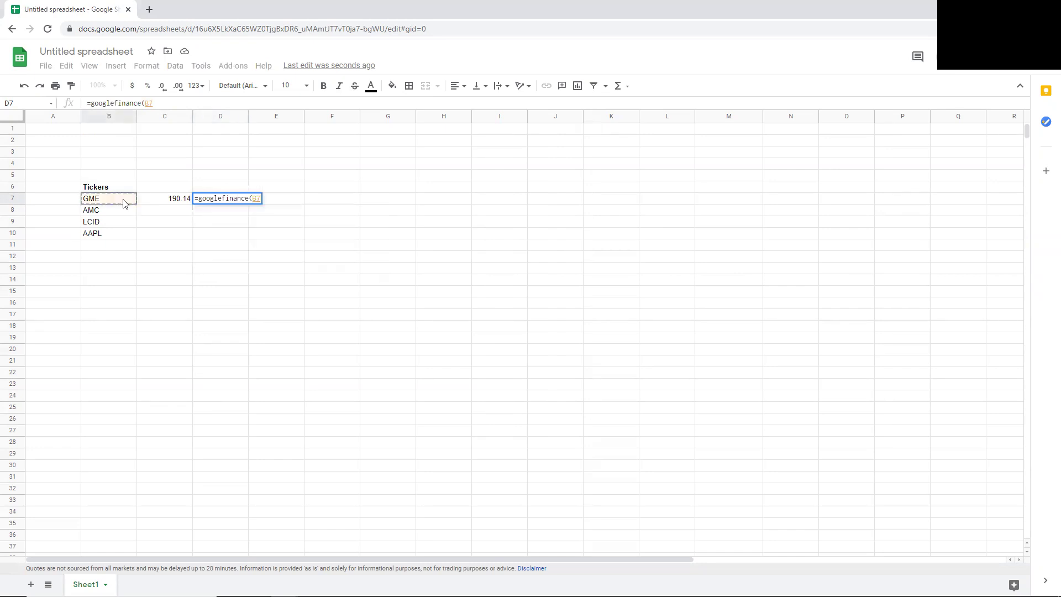
{"action": "type", "text": ",\"price\""}
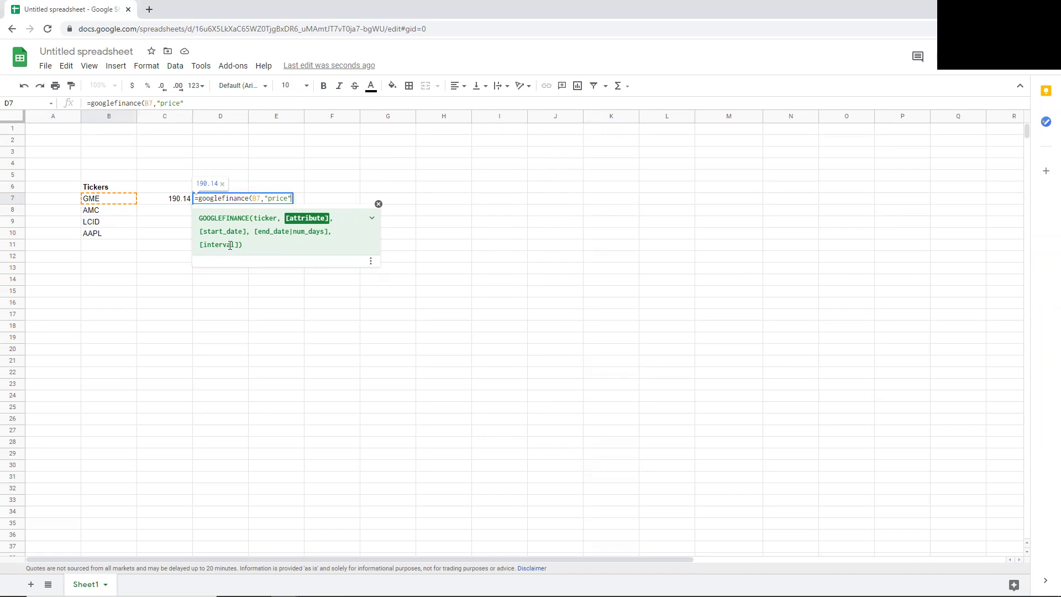
{"action": "type", "text": ", "}
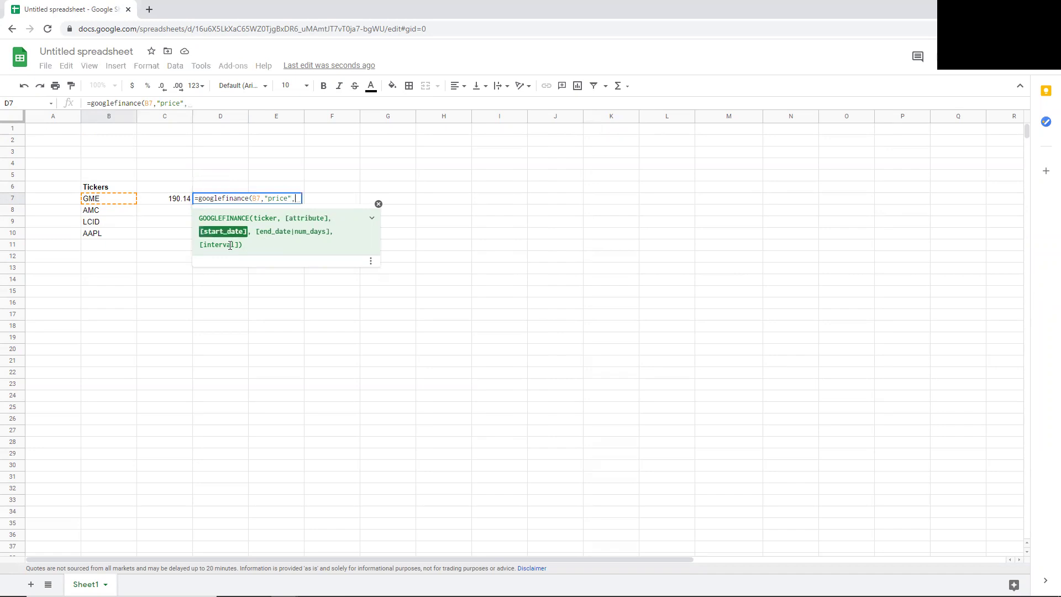
{"action": "type", "text": "\""}
{"action": "type", "text": "1/12021"}
{"action": "key", "text": "BackSpace"}
{"action": "key", "text": "BackSpace"}
{"action": "key", "text": "BackSpace"}
{"action": "key", "text": "BackSpace"}
{"action": "type", "text": "/2021"}
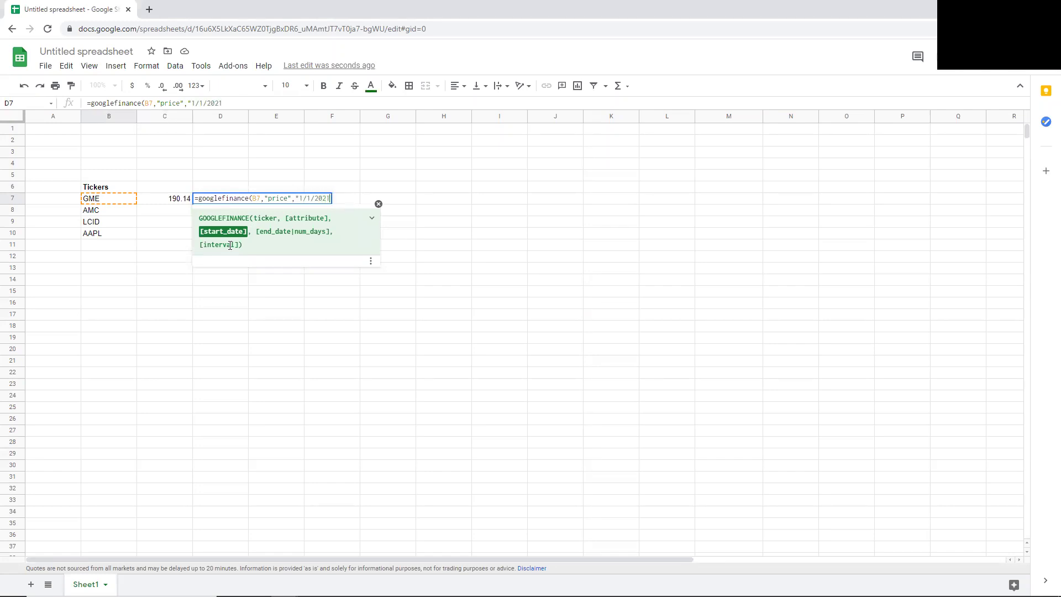
{"action": "type", "text": "\","}
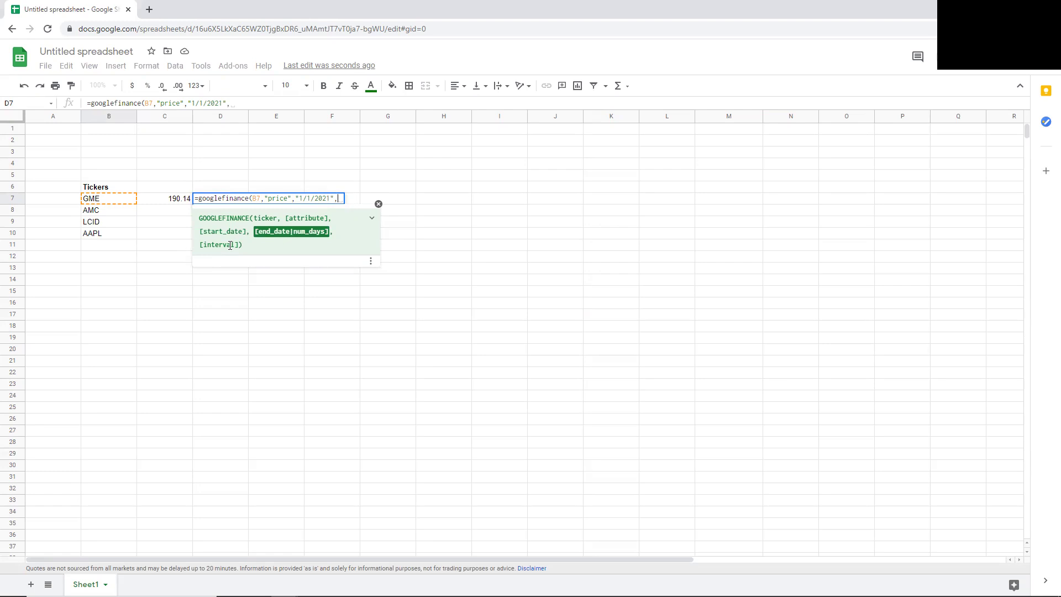
{"action": "type", "text": "\"1/31/"}
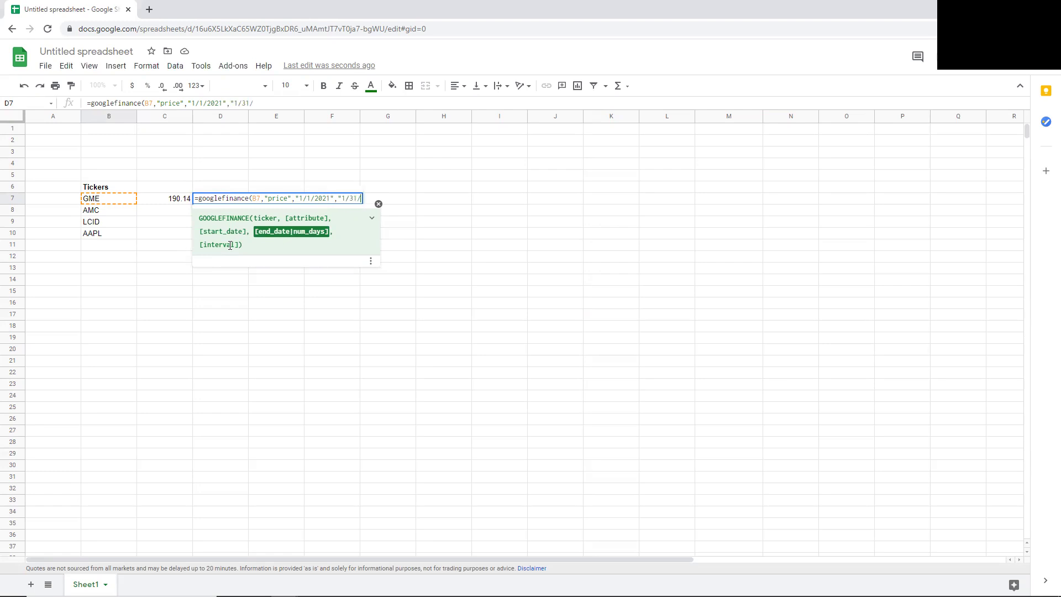
{"action": "type", "text": "2021\","}
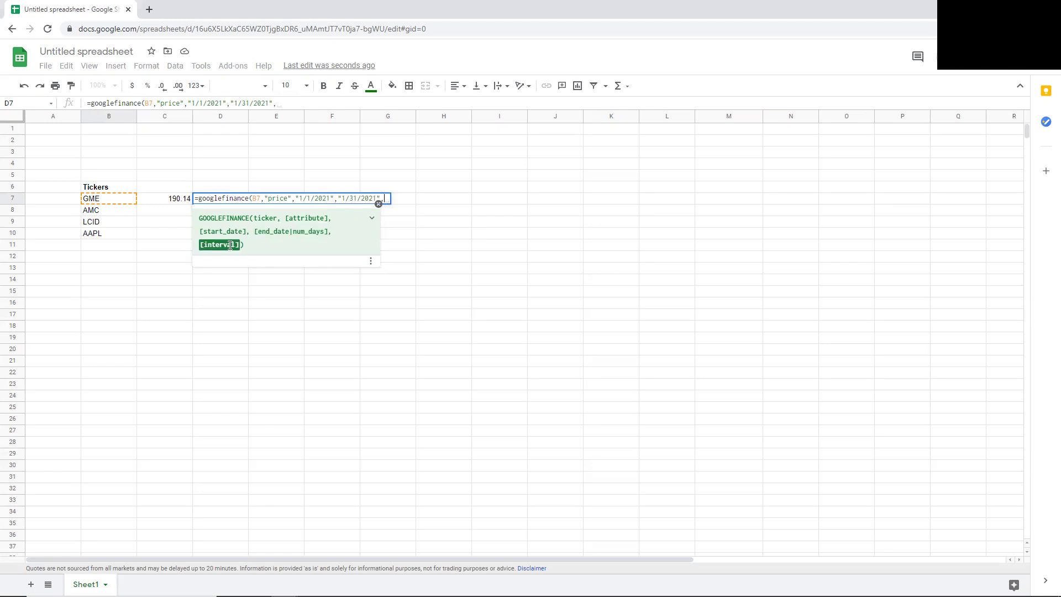
{"action": "type", "text": "\"d"}
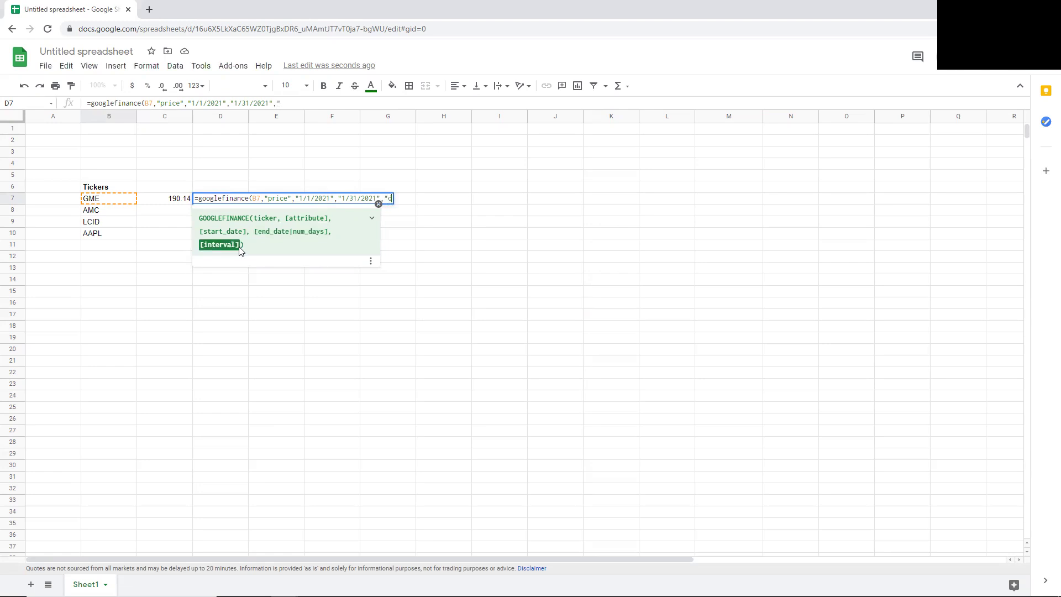
{"action": "type", "text": "aily\")"}
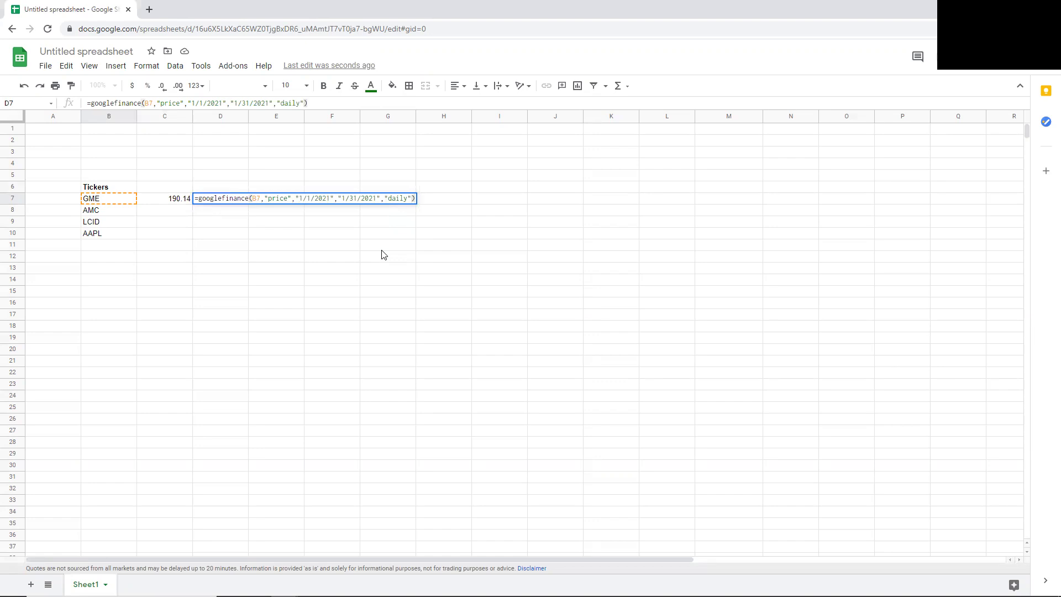
{"action": "key", "text": "Return"}
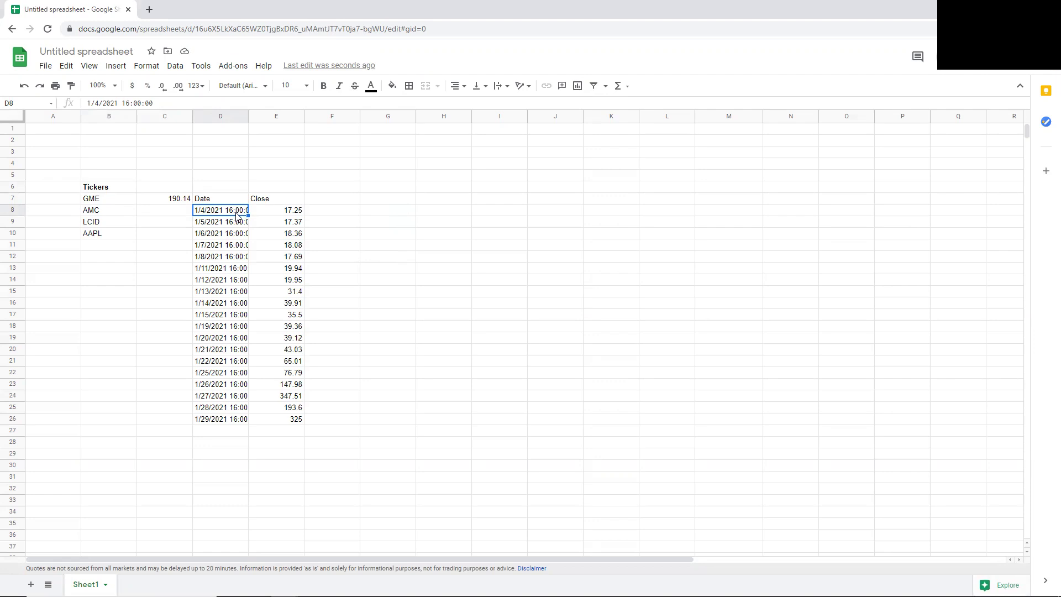
- Enter a GOOGLEFINANCE formula in F7 that returns the "volume" attribute for the ticker in B7
{"action": "left_click", "coordinate": [332, 204]}
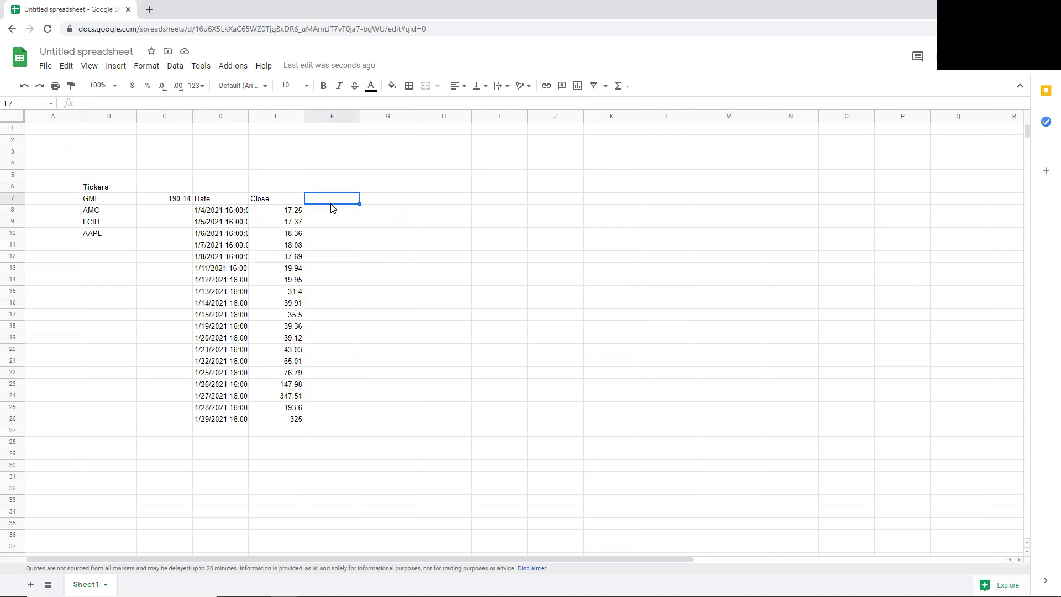
{"action": "type", "text": "=googlefina"}
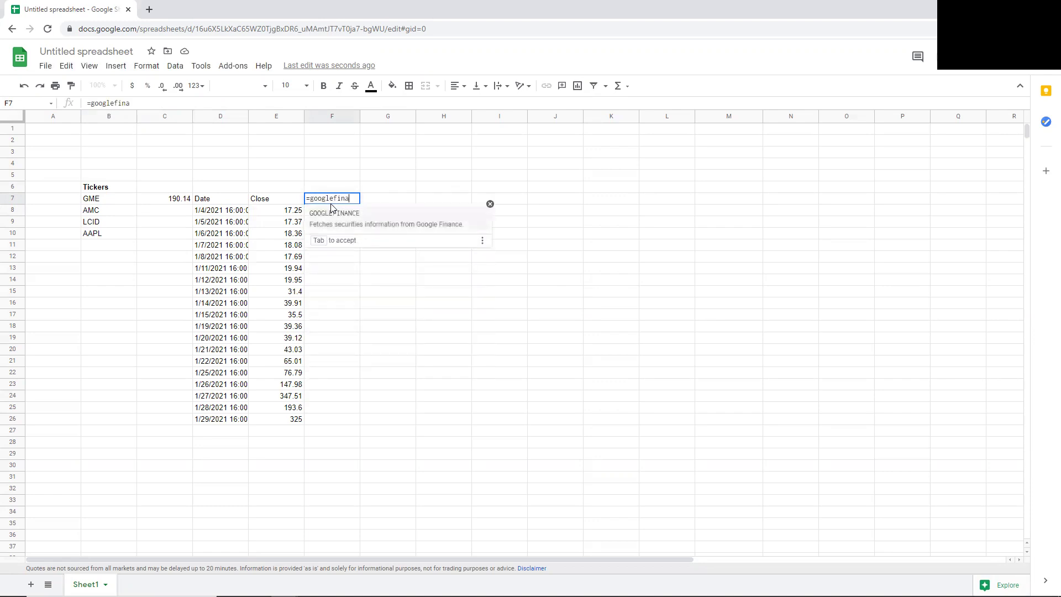
{"action": "key", "text": "Tab"}
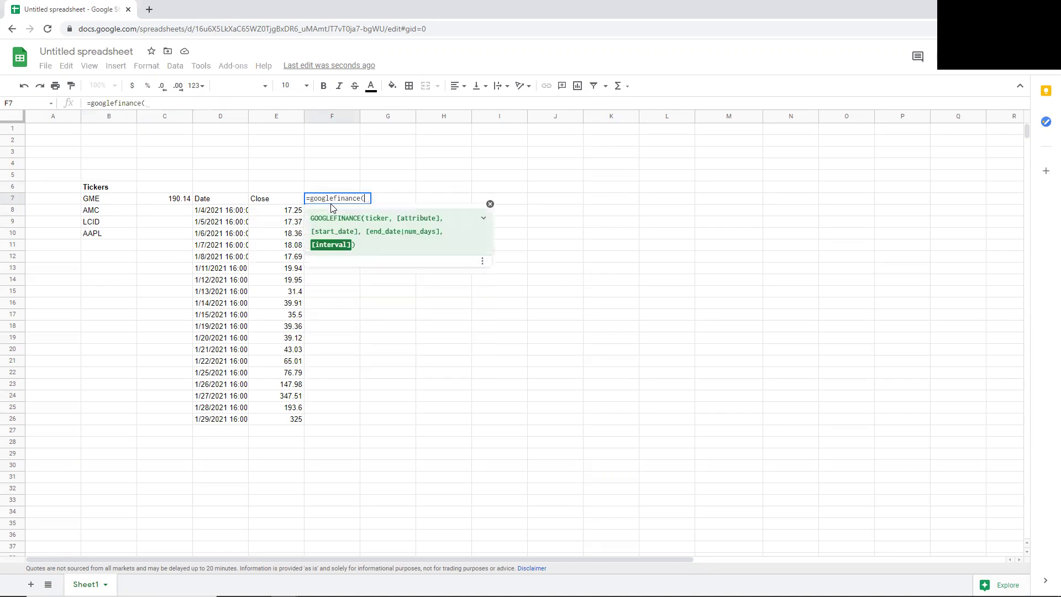
{"action": "left_click", "coordinate": [120, 201]}
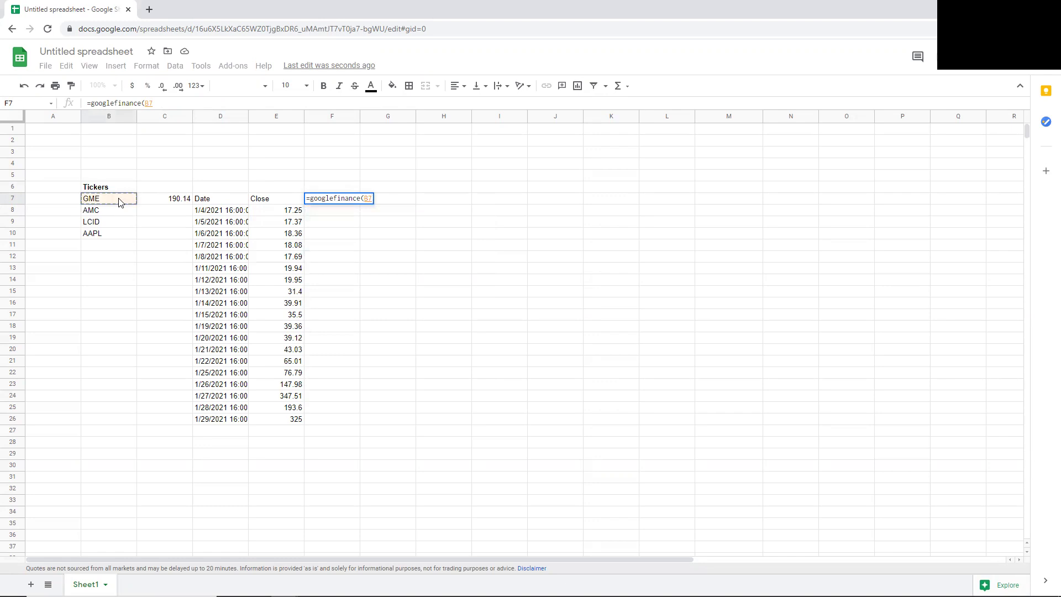
{"action": "type", "text": ","}
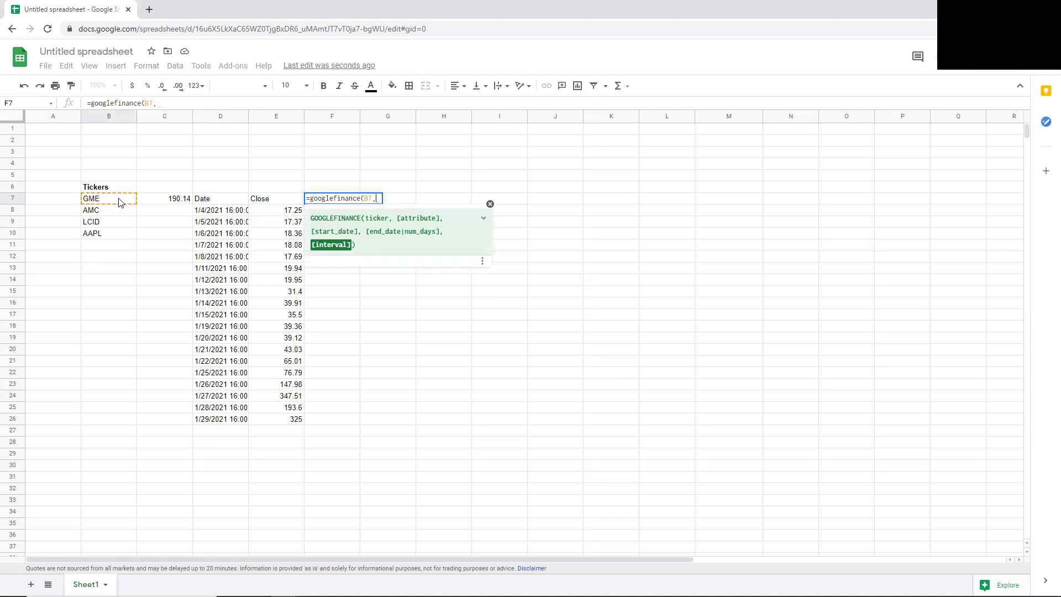
{"action": "type", "text": "vol"}
{"action": "key", "text": "BackSpace"}
{"action": "key", "text": "BackSpace"}
{"action": "key", "text": "BackSpace"}
{"action": "type", "text": "\""}
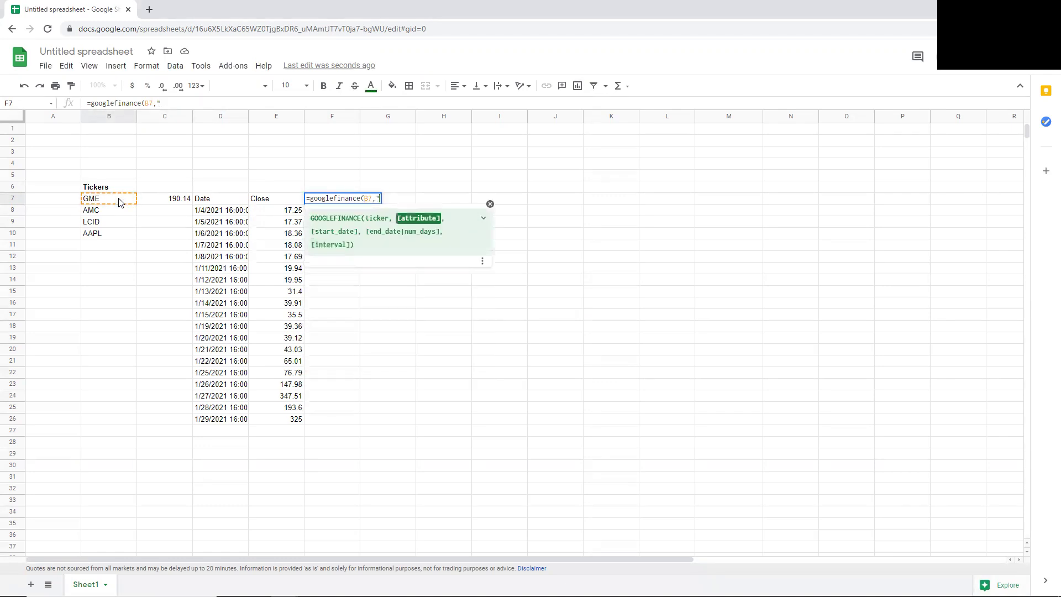
{"action": "type", "text": "volume\","}
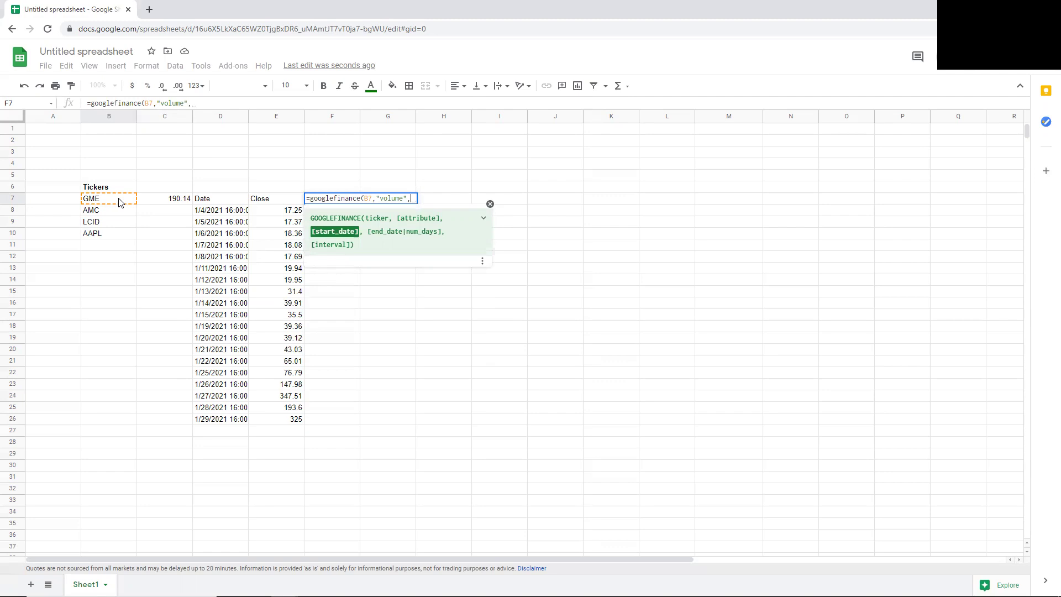
{"action": "key", "text": "BackSpace"}
{"action": "type", "text": ")"}
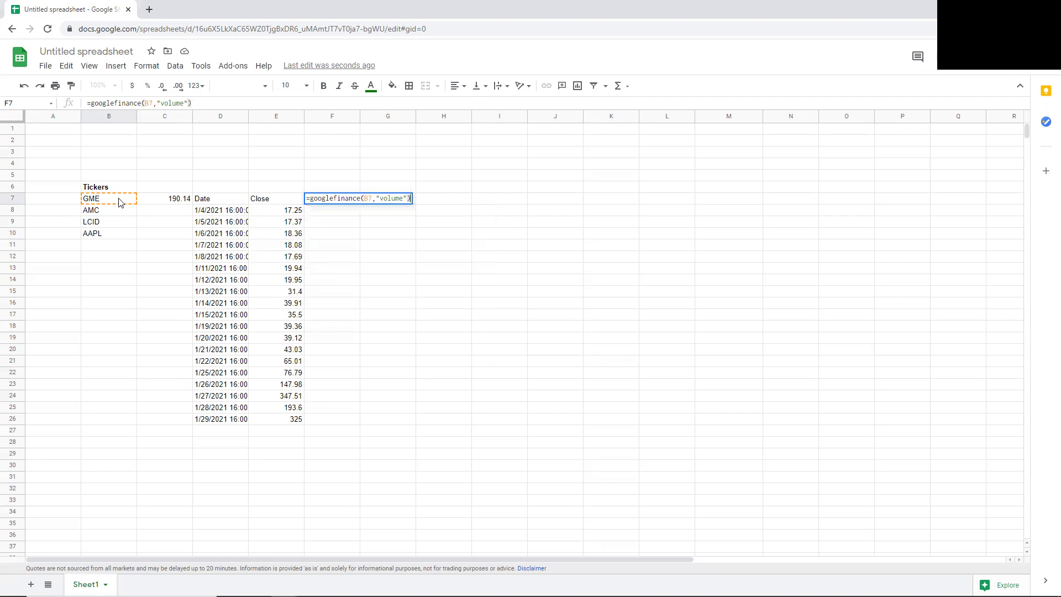
{"action": "key", "text": "Return"}
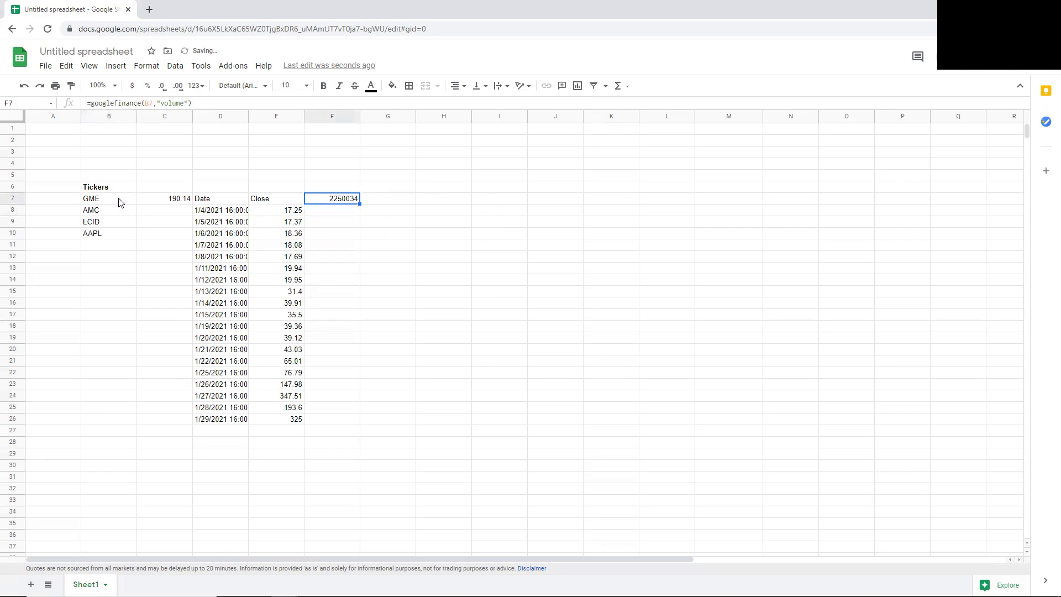
- Enter a GOOGLEFINANCE formula in G7 that returns the "high" attribute for the ticker in B7
{"action": "key", "text": "Right"}
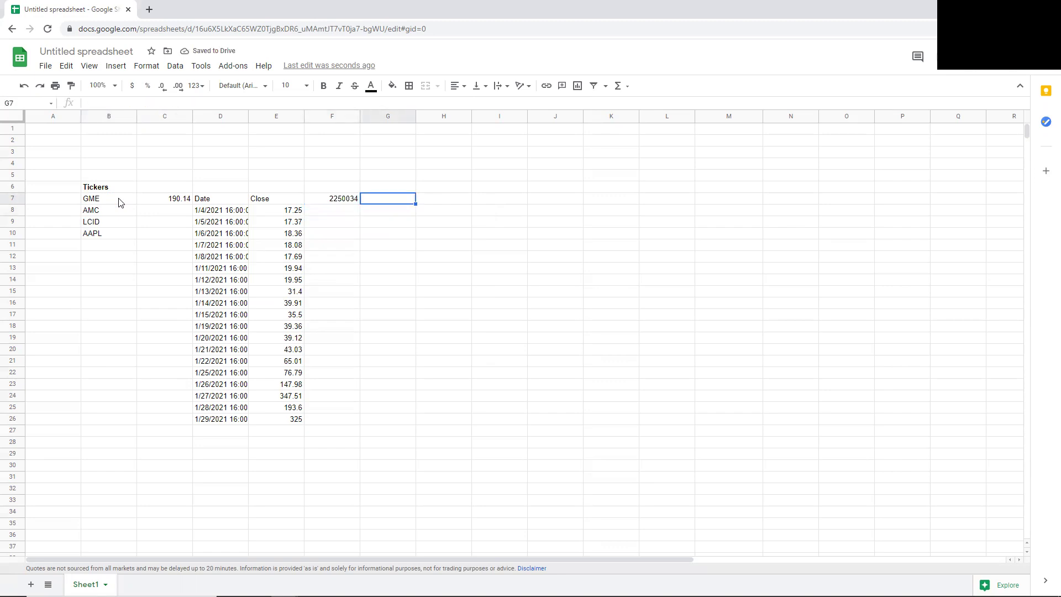
{"action": "type", "text": "="}
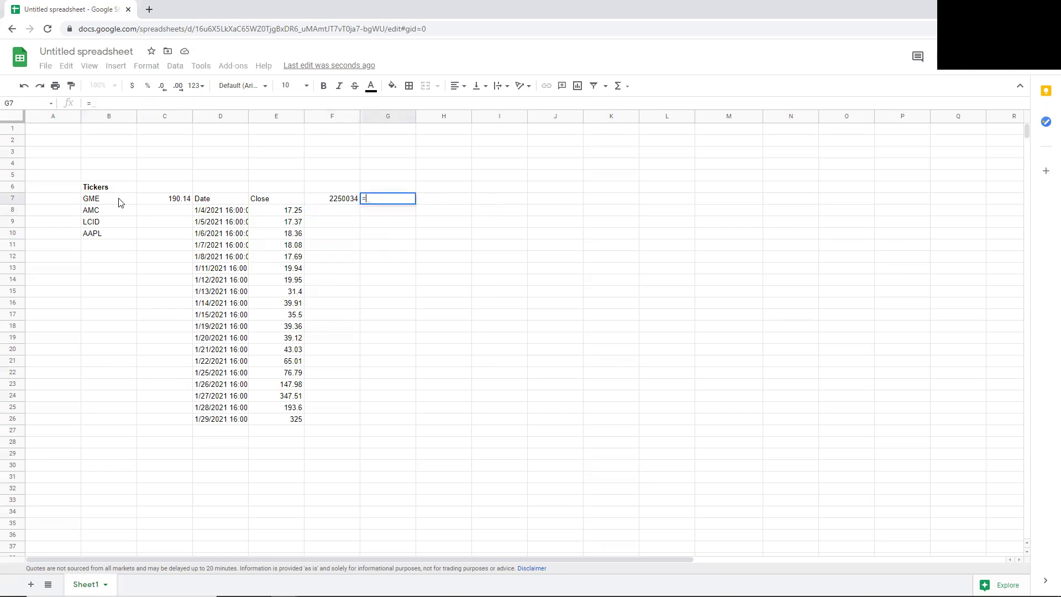
{"action": "type", "text": "googlefinance("}
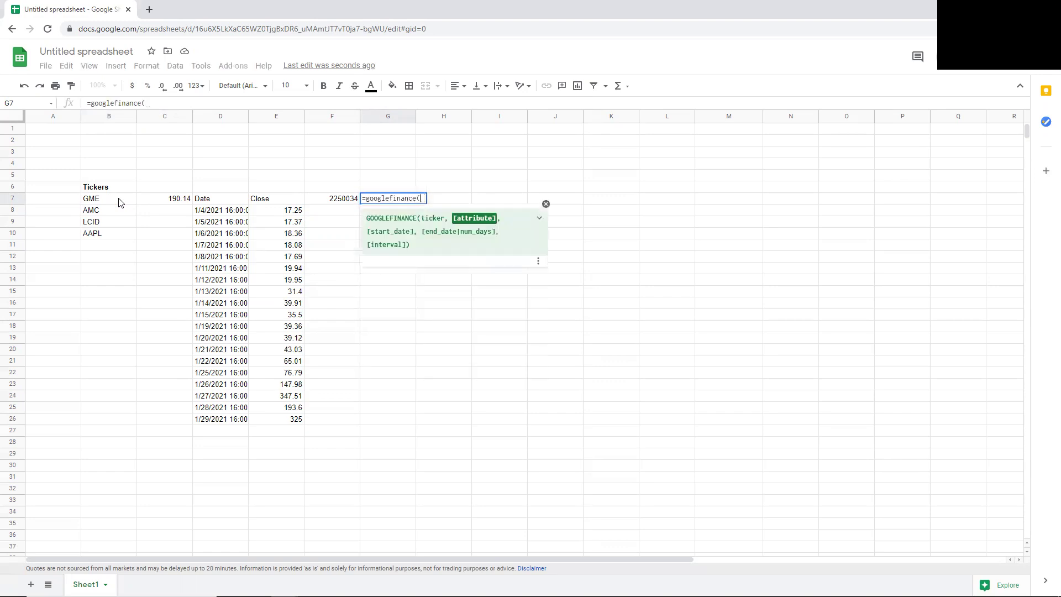
{"action": "left_click", "coordinate": [125, 203]}
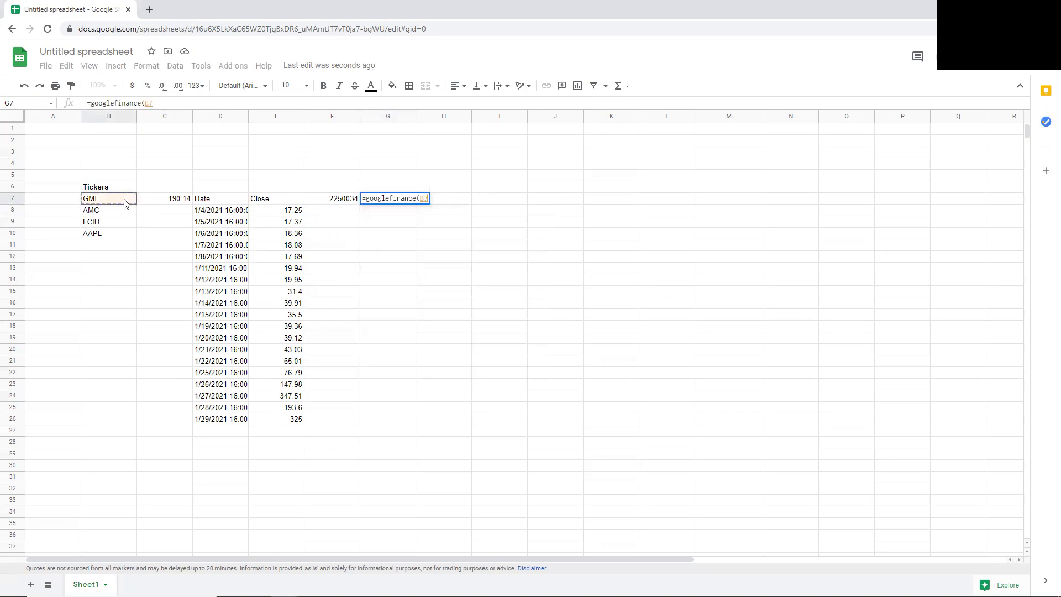
{"action": "type", "text": ","}
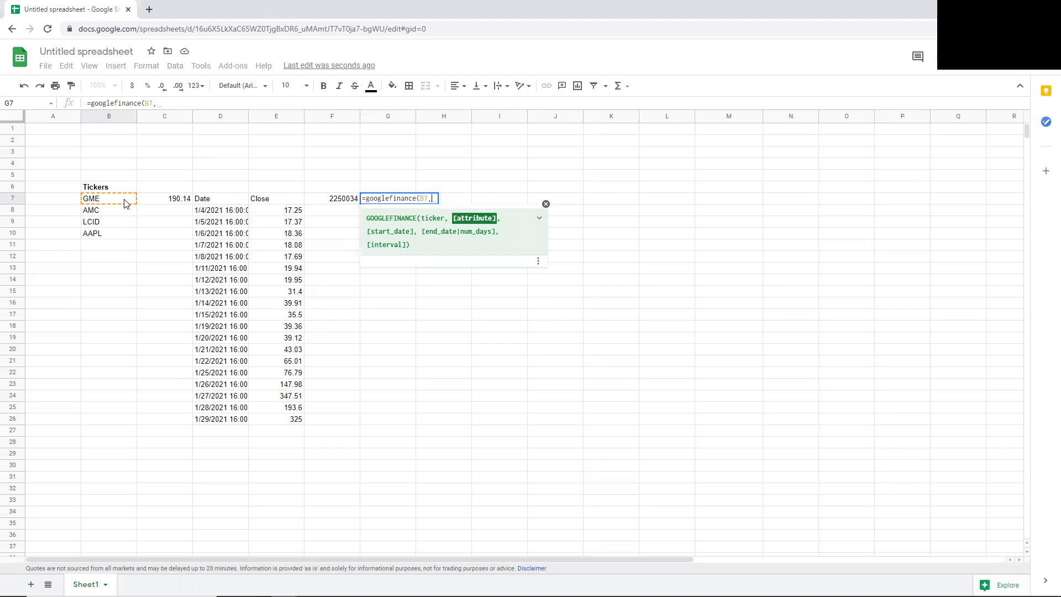
{"action": "type", "text": "\"high\""}
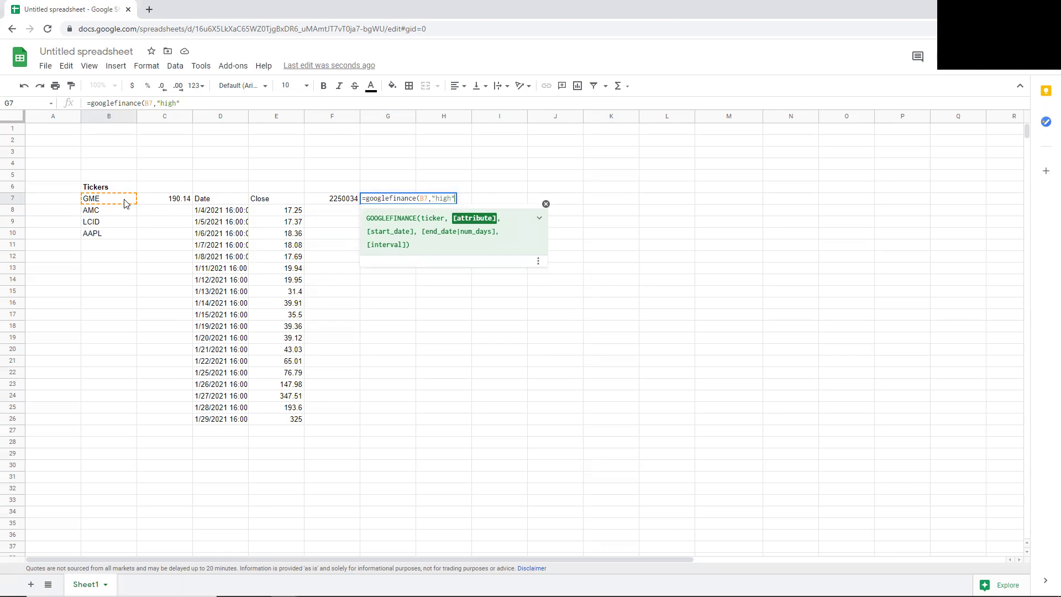
{"action": "type", "text": ")"}
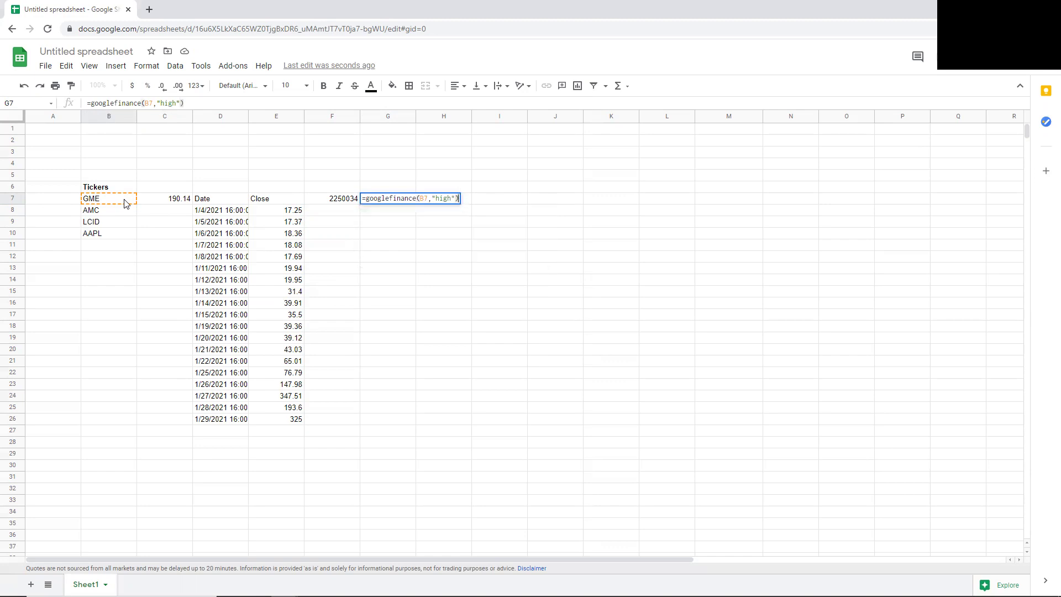
{"action": "key", "text": "Return"}
{"action": "key", "text": "Up"}
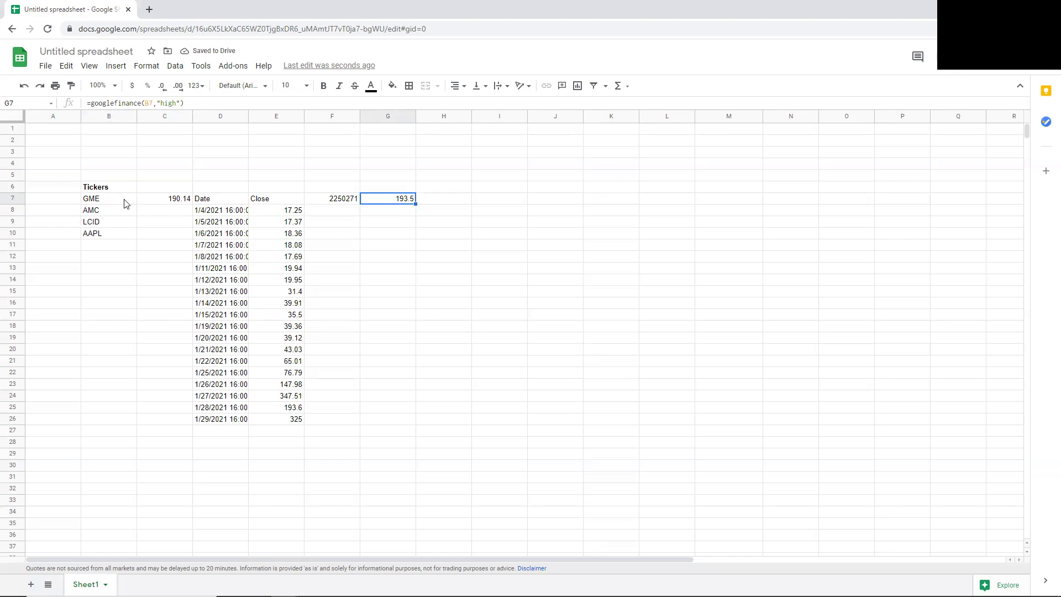